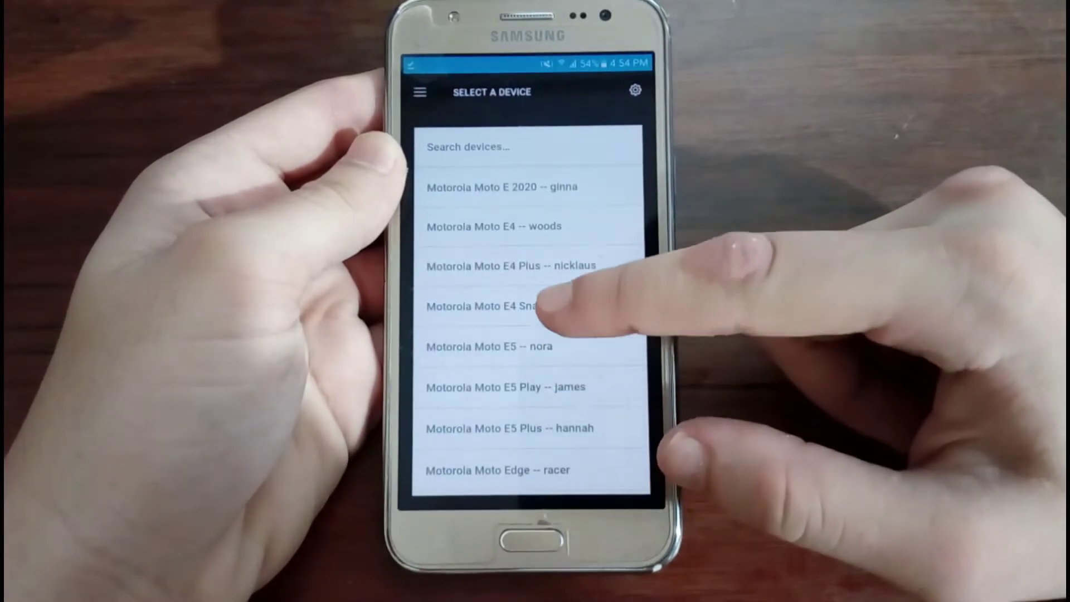
pyautogui.scroll(-5, 531, 335)
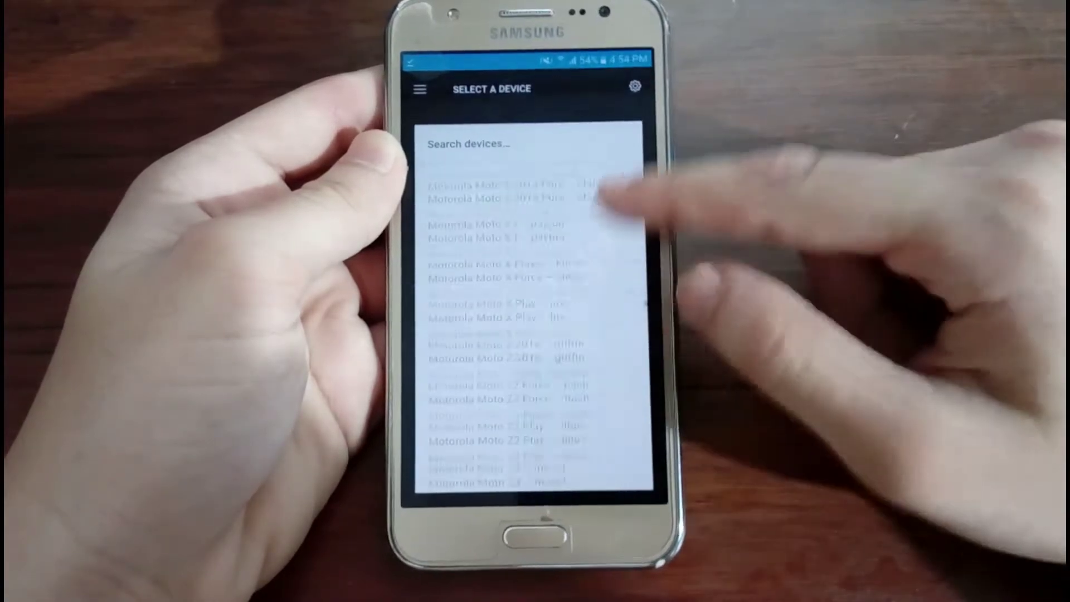
pyautogui.scroll(-5, 531, 335)
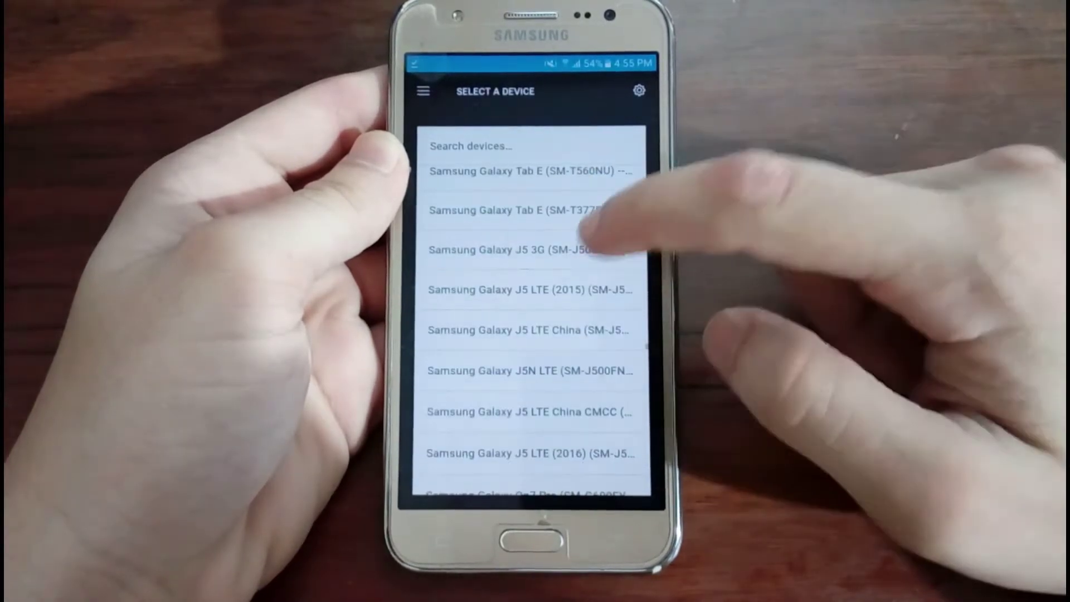
# - Pick Samsung Galaxy J5 3G (SM-J500H) from the device list
pyautogui.click(518, 271)
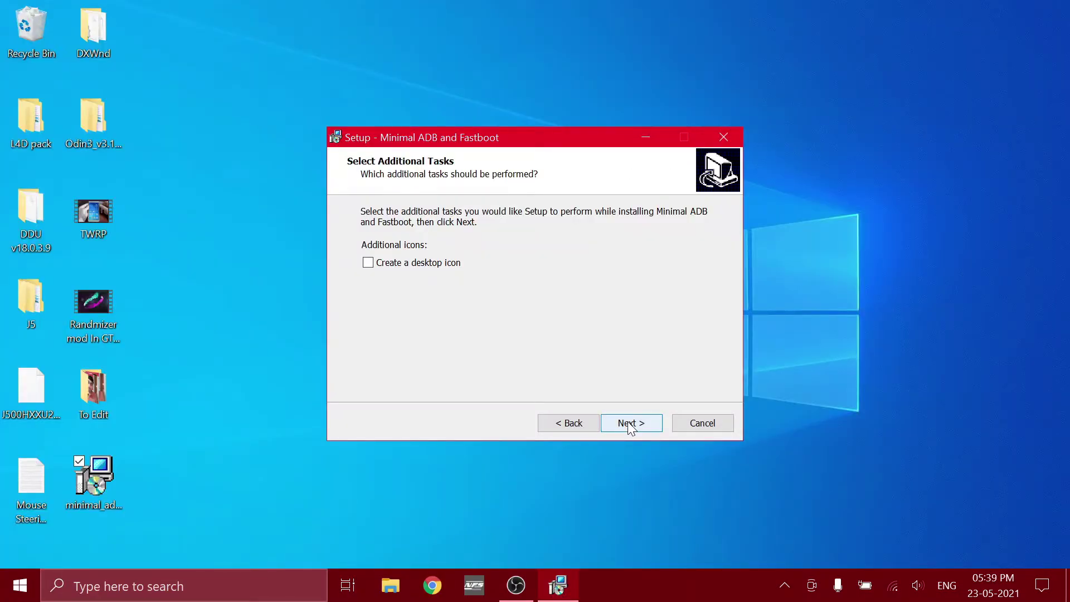
# - Advance the Minimal ADB and Fastboot installer to its completion page
pyautogui.click(631, 423)
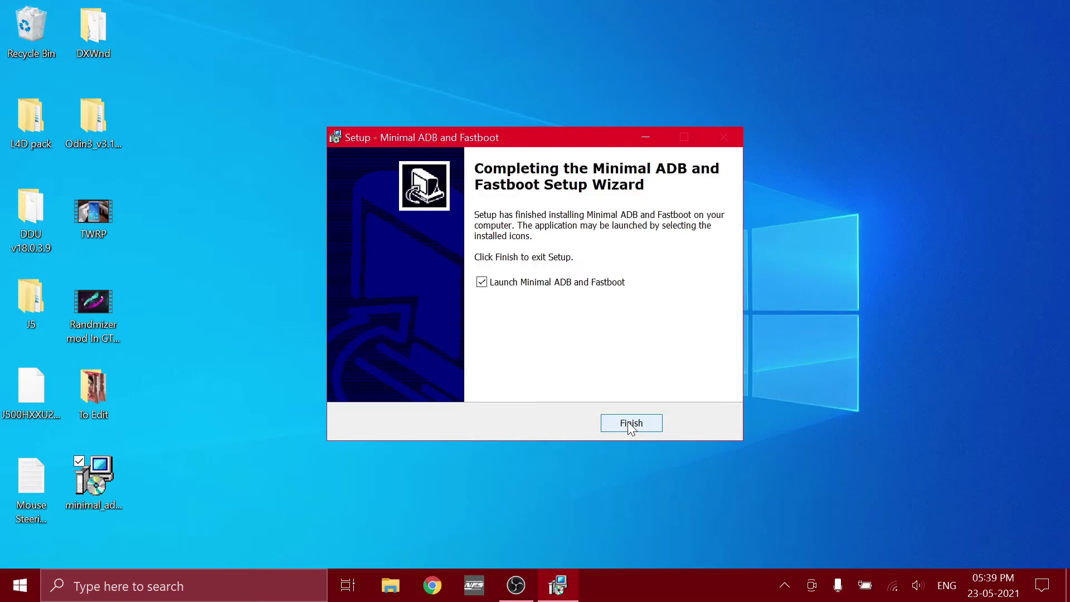
# - Finish the installer to launch the ADB command window, then run adb devices, which returns an empty list
pyautogui.click(631, 424)
pyautogui.write('a')
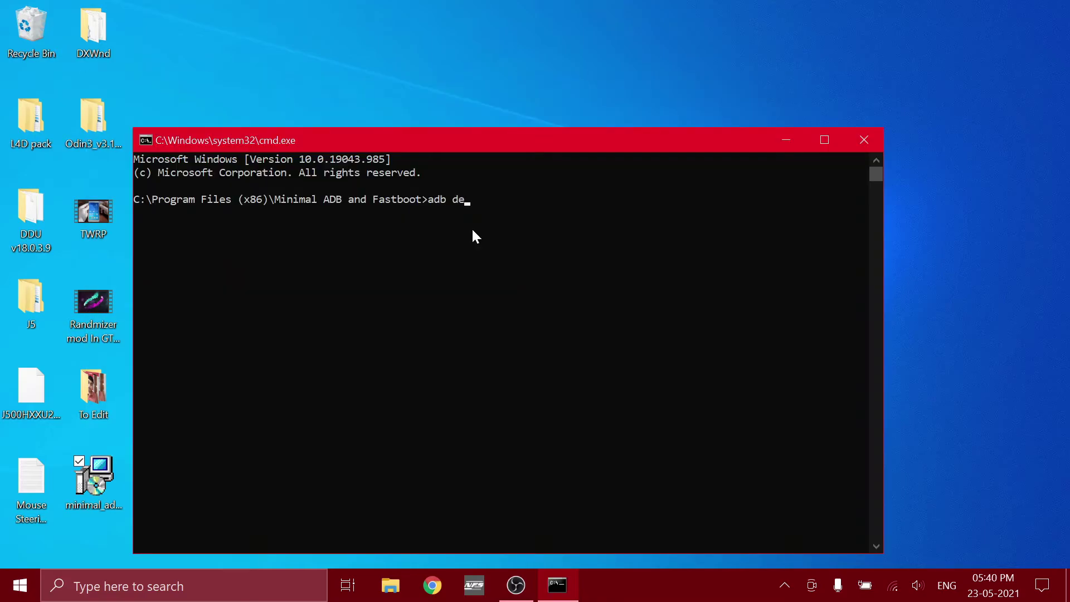
pyautogui.write('vies')
pyautogui.press('Return')
pyautogui.write('adb ')
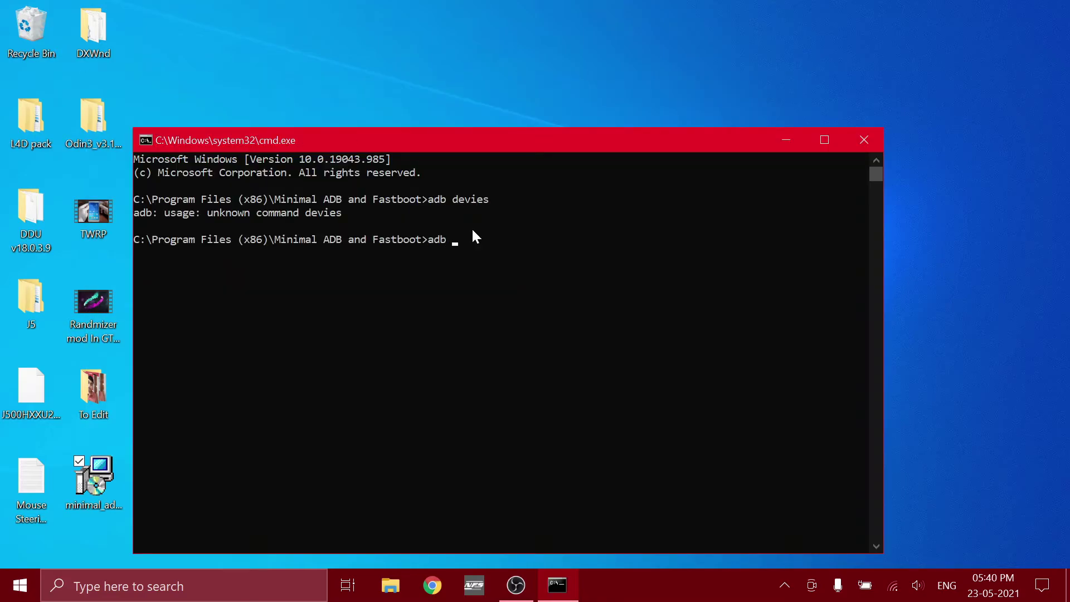
pyautogui.write('devices')
pyautogui.press('Return')
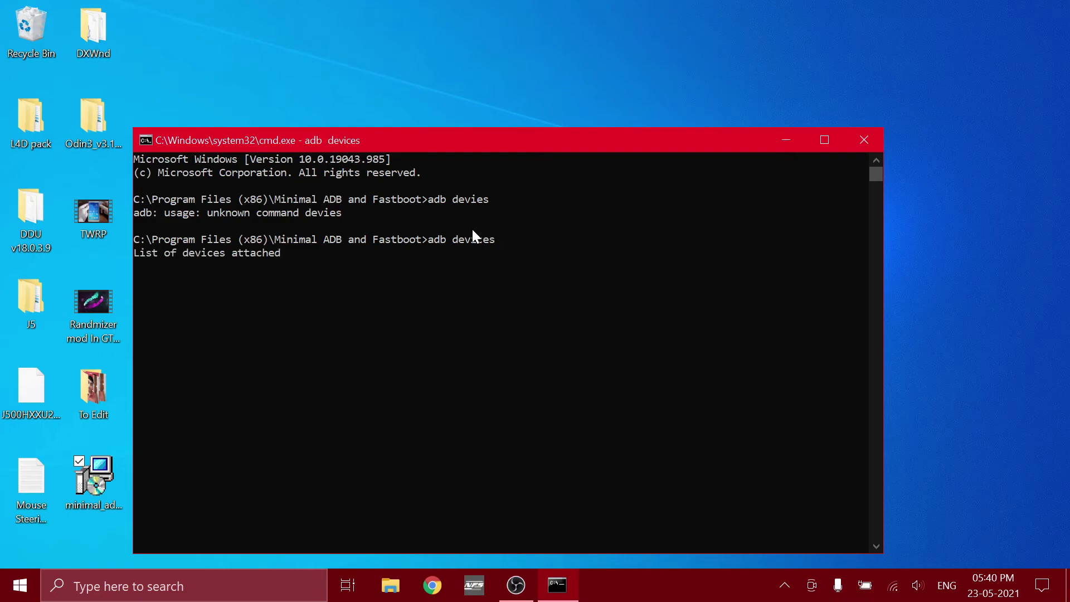